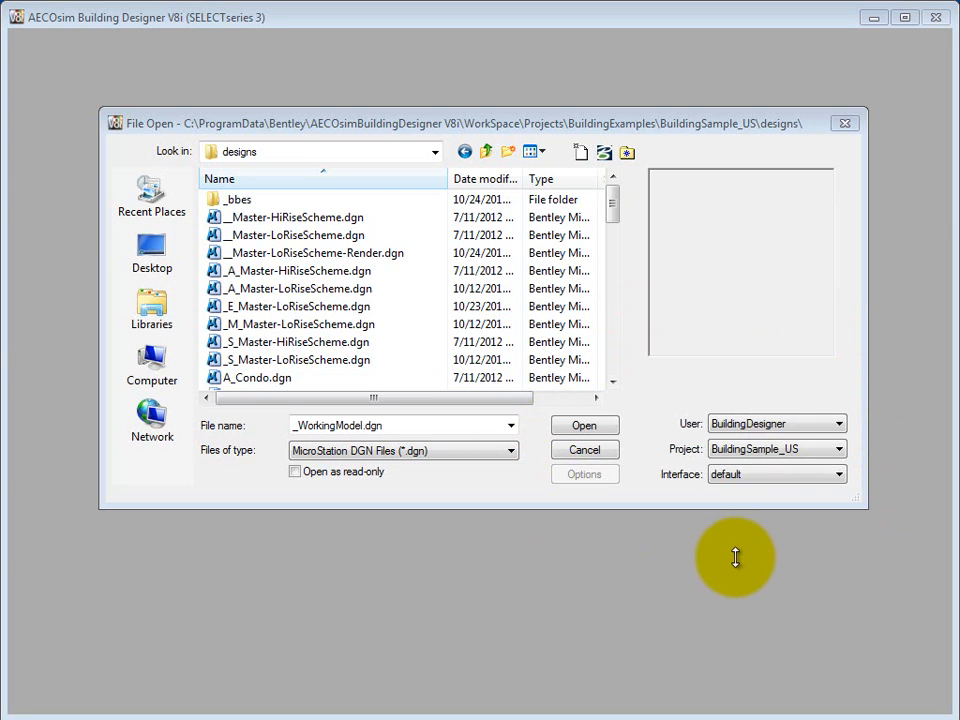
Switch the user workspace to SMARTDesigner and open _WorkingModel.dgn from the SMART project's designs folder
left_click(778, 424)
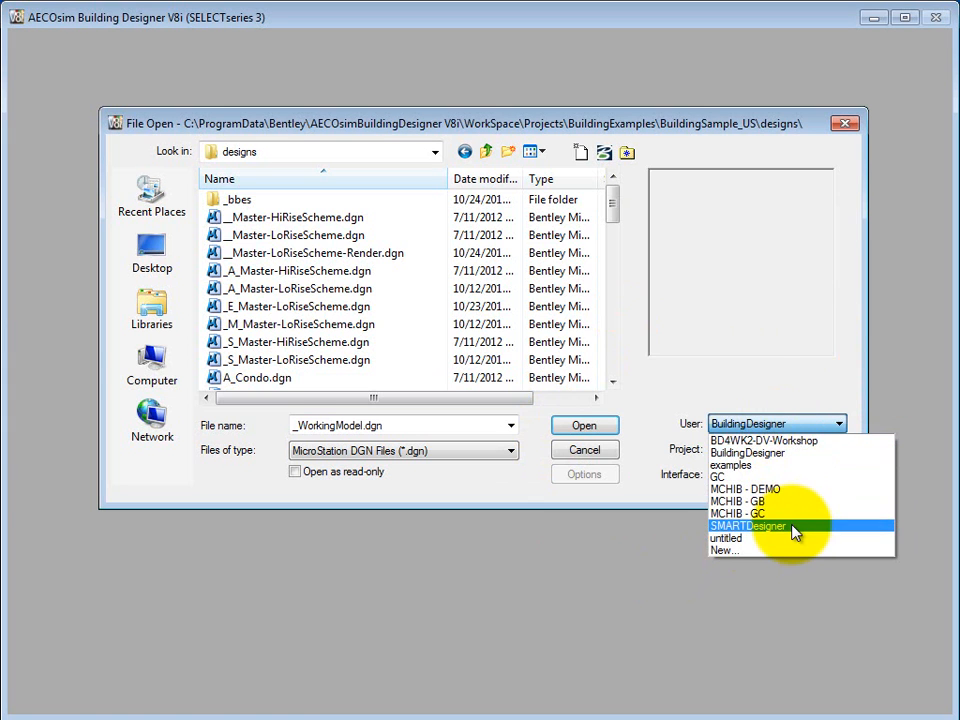
left_click(795, 533)
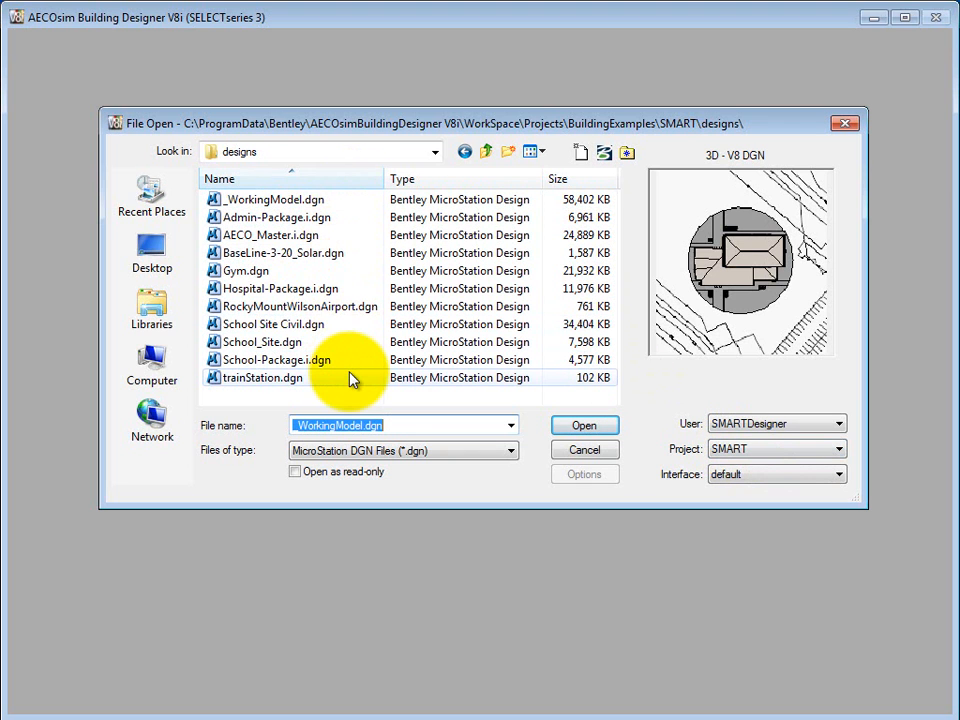
double_click(297, 205)
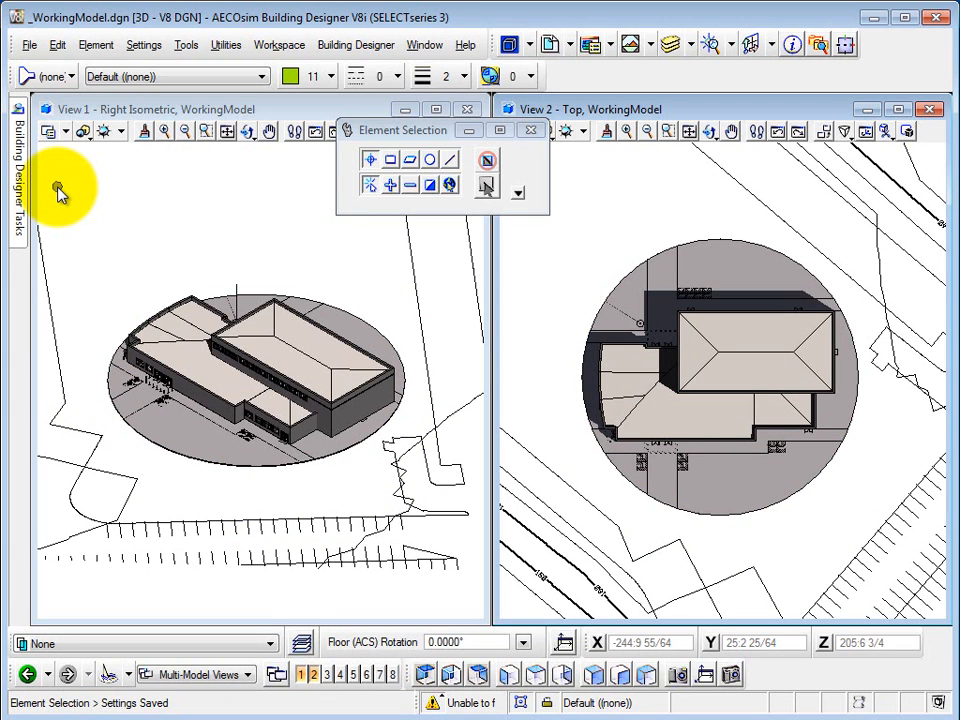
Display the solar path over the building and move the sun to 3/29/1998 8:14 AM, ending the path display
mouse_move(22, 190)
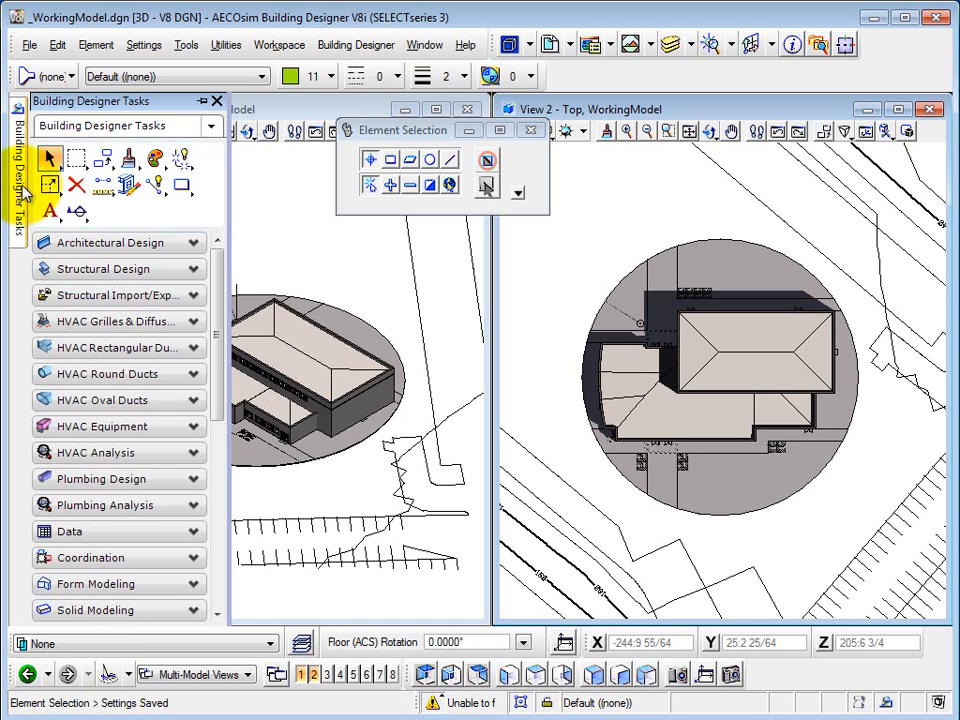
left_click_drag(212, 332, 212, 467)
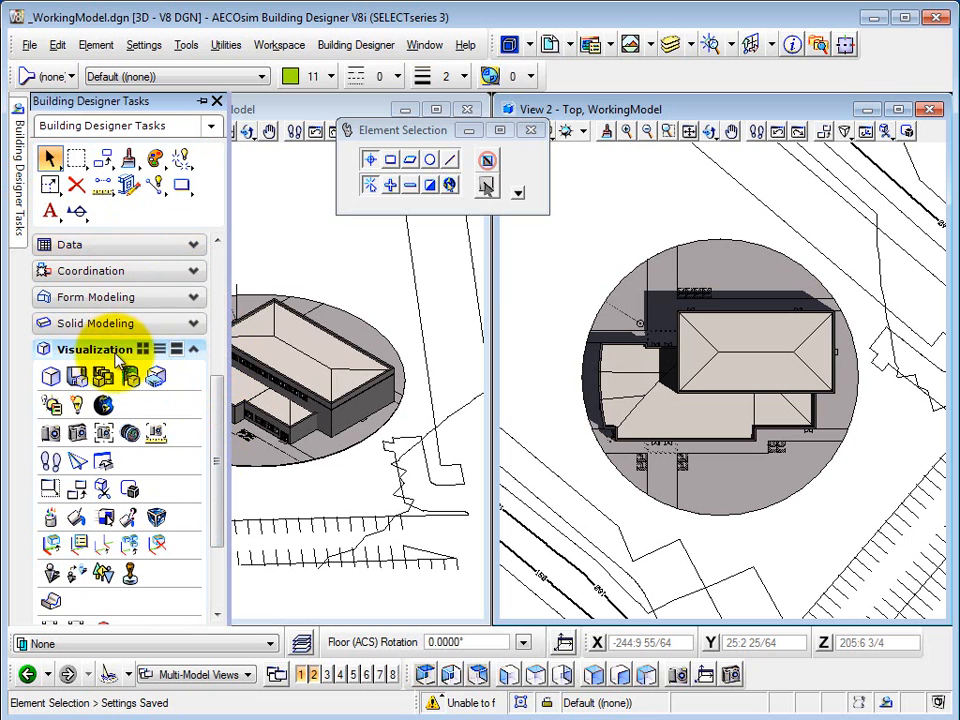
left_click(104, 406)
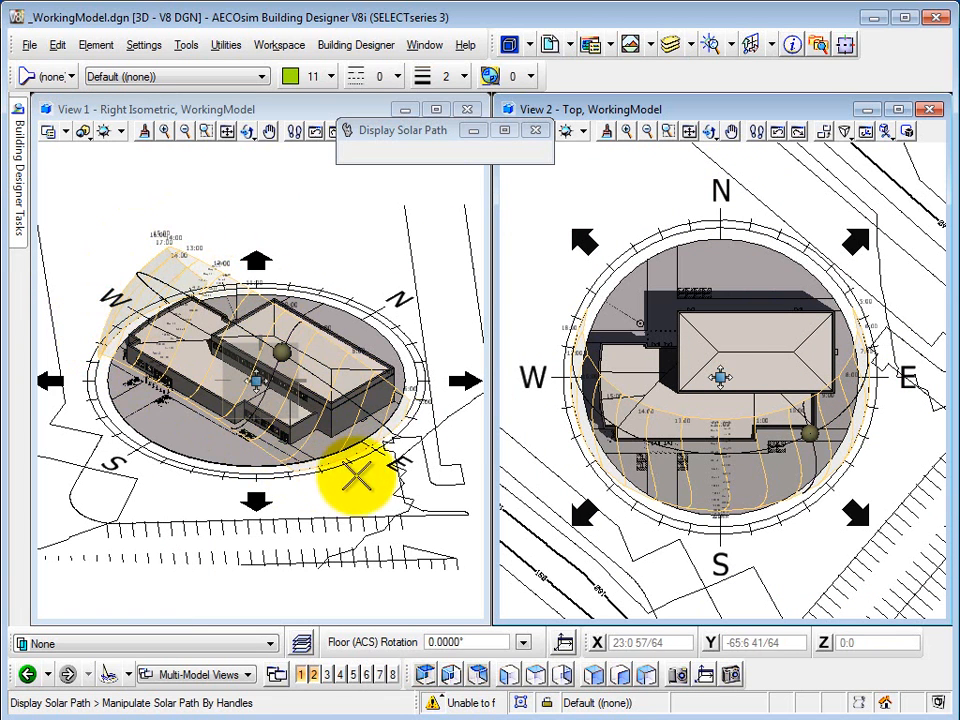
left_click(283, 353)
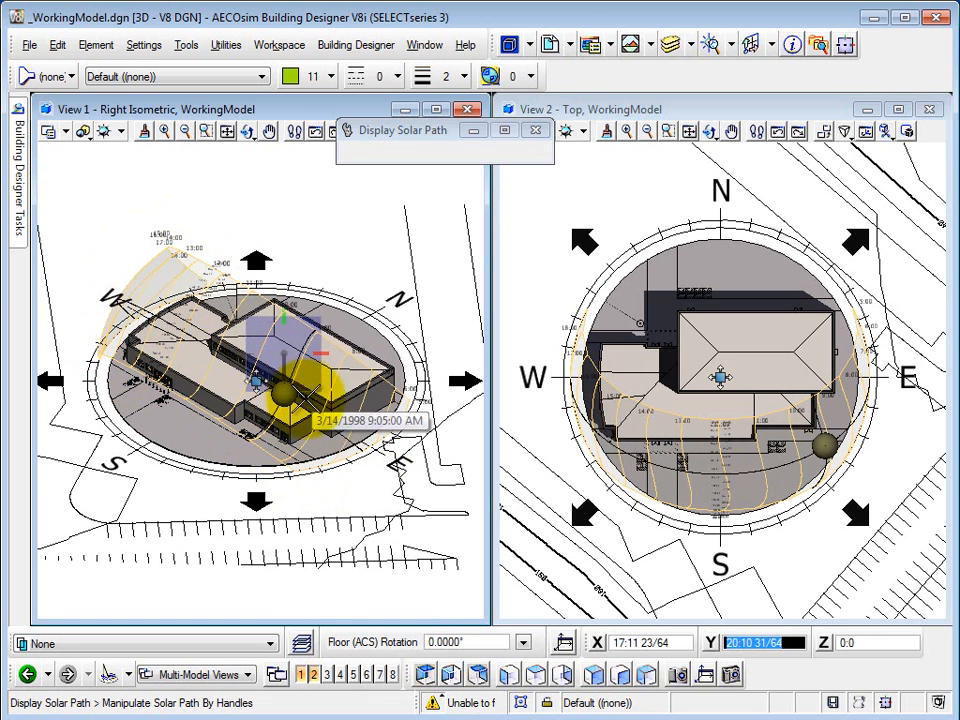
left_click(318, 397)
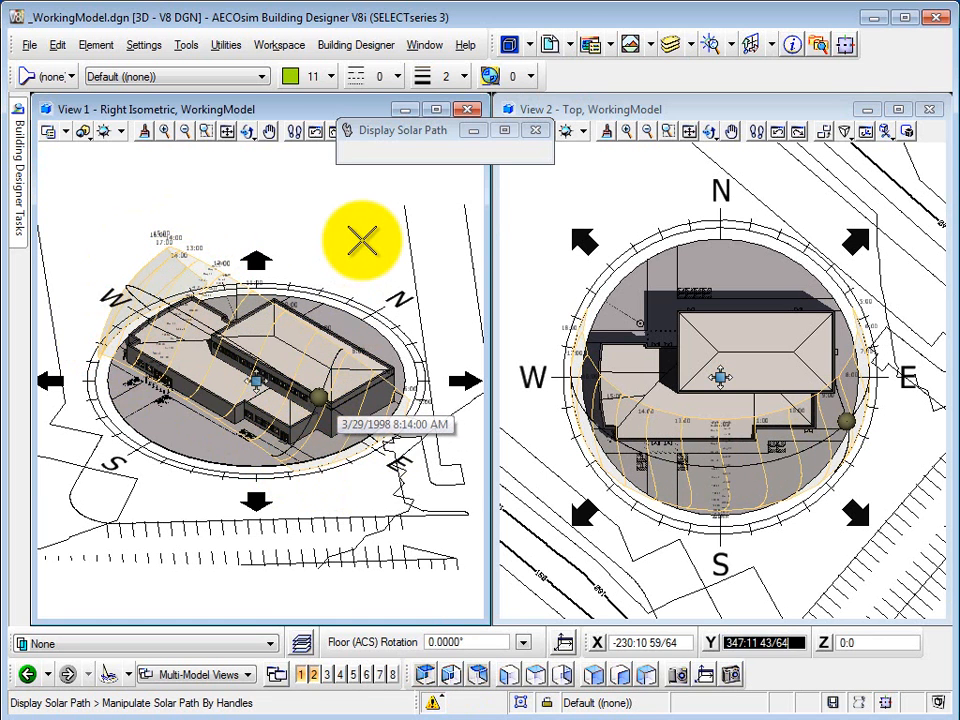
right_click(362, 240)
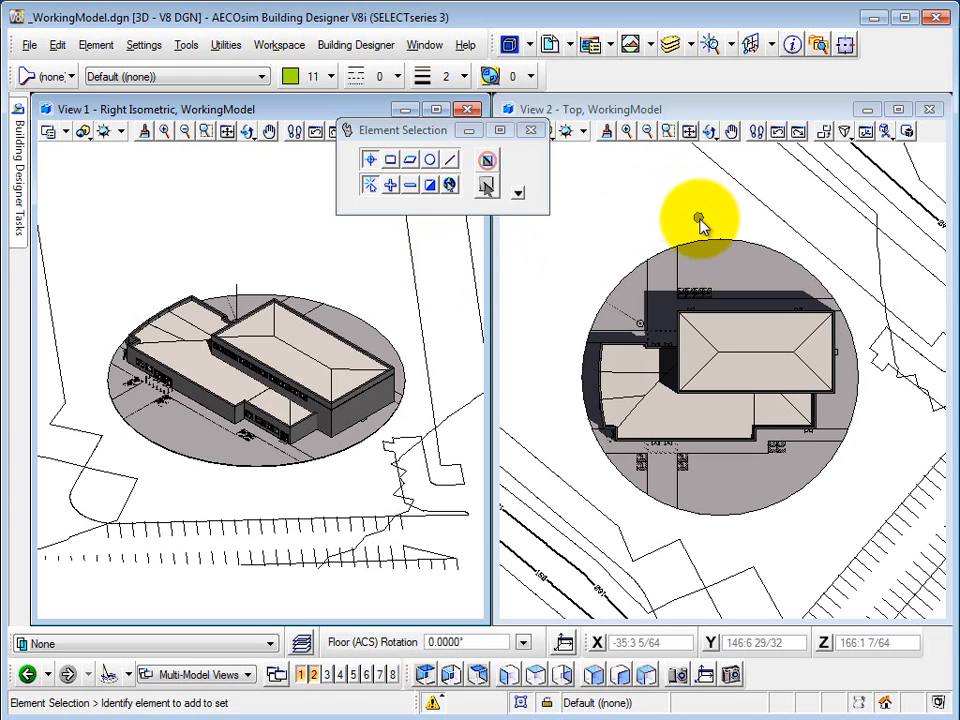
Turn off the display of the School Site Civil.dgn reference and fit both views to the building
scroll(675, 206, "down", 3)
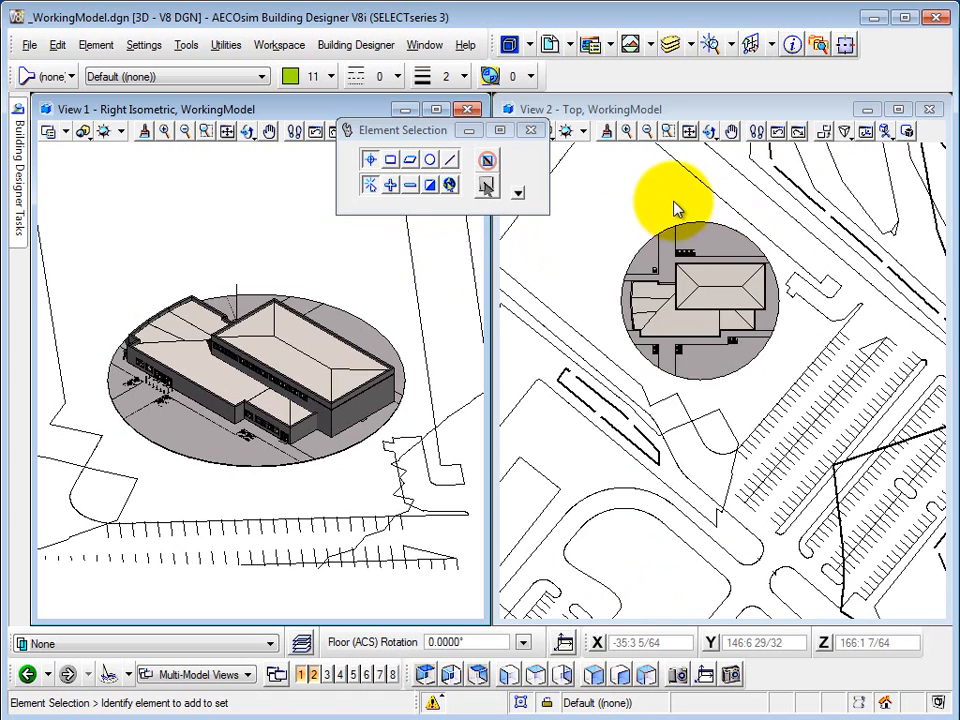
scroll(686, 257, "down", 4)
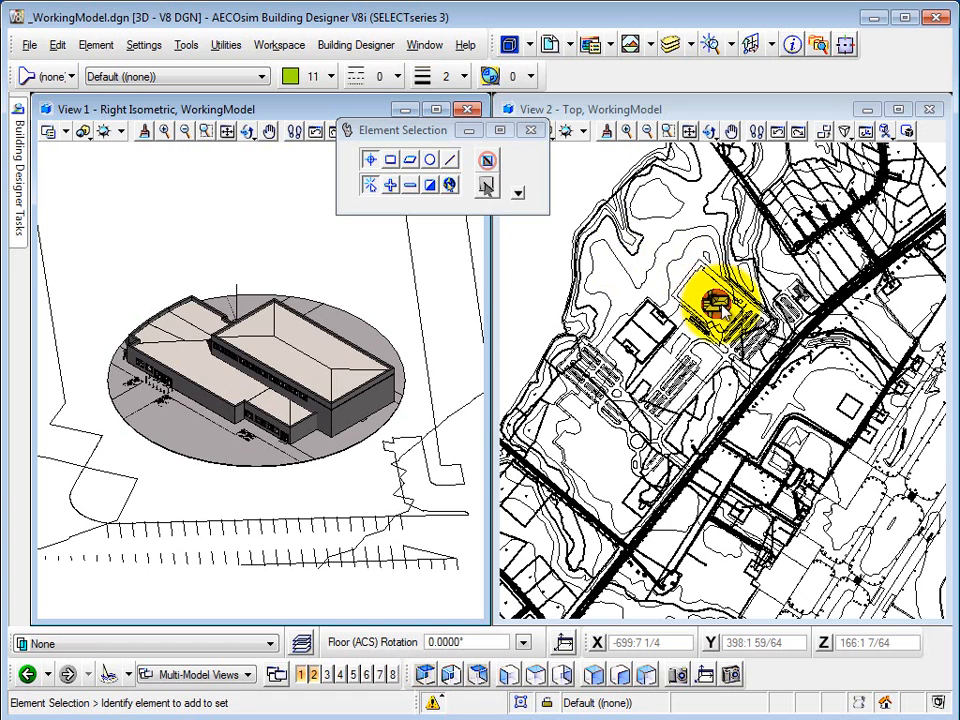
scroll(718, 305, "up", 4)
scroll(725, 312, "up", 2)
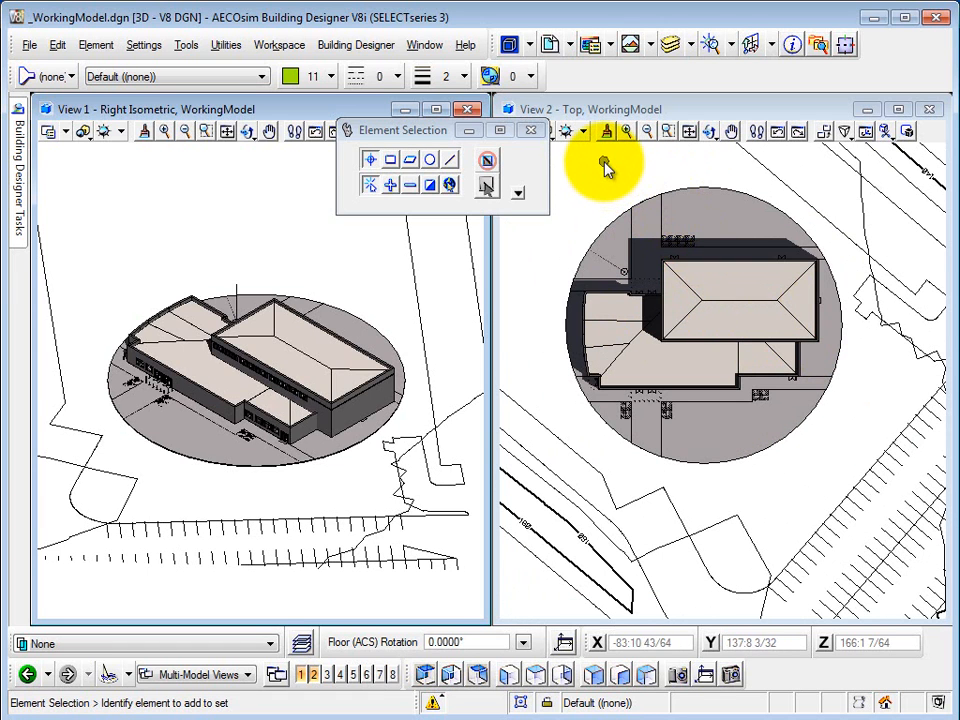
left_click(551, 52)
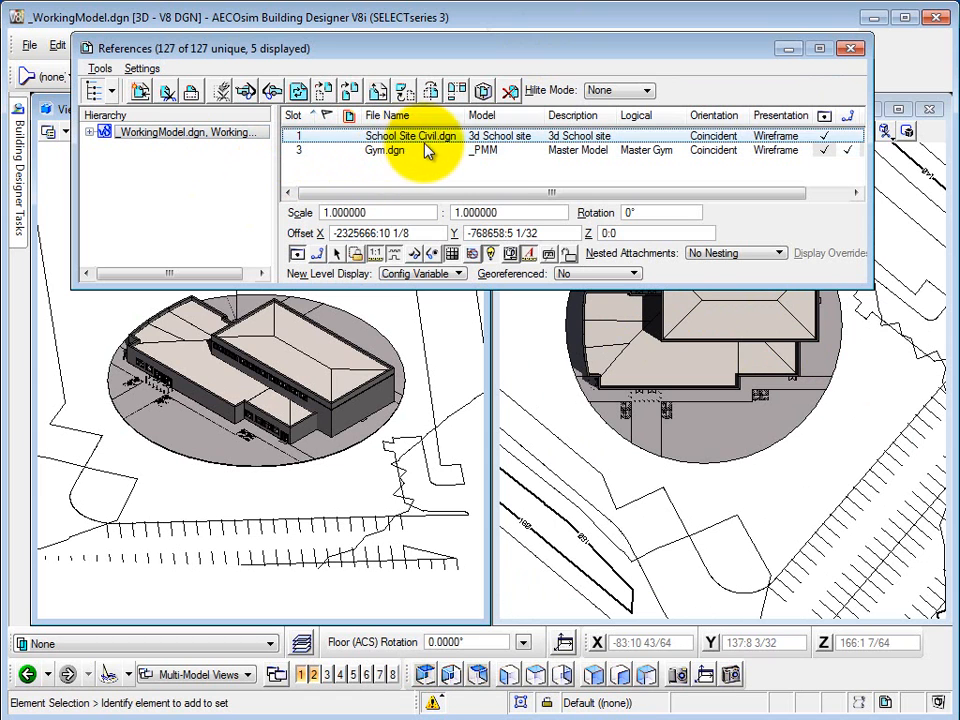
left_click_drag(490, 200, 720, 199)
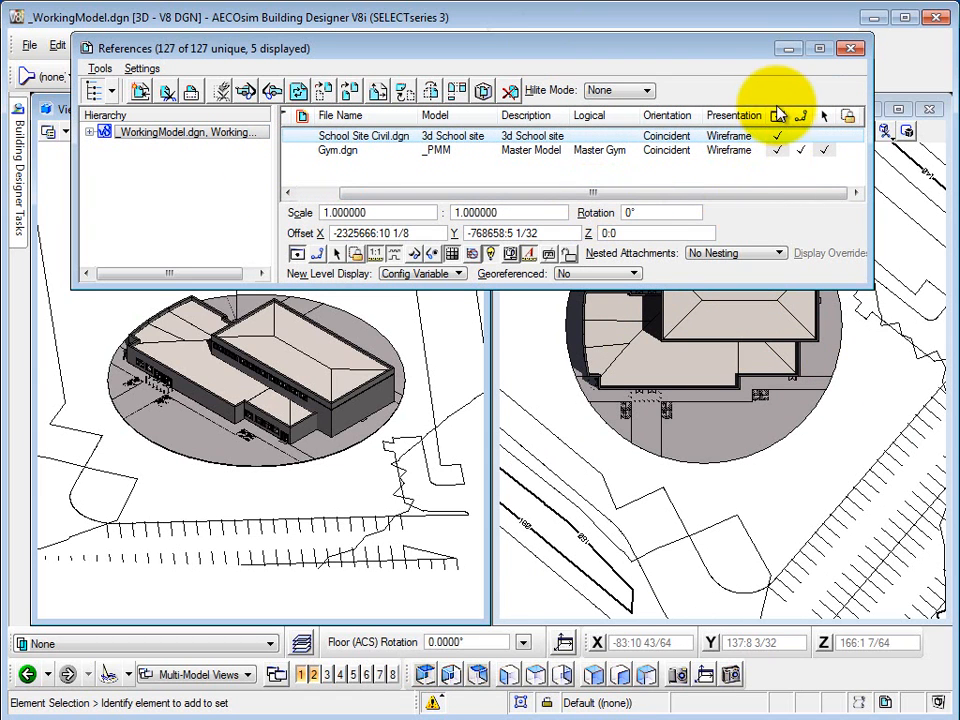
left_click(780, 150)
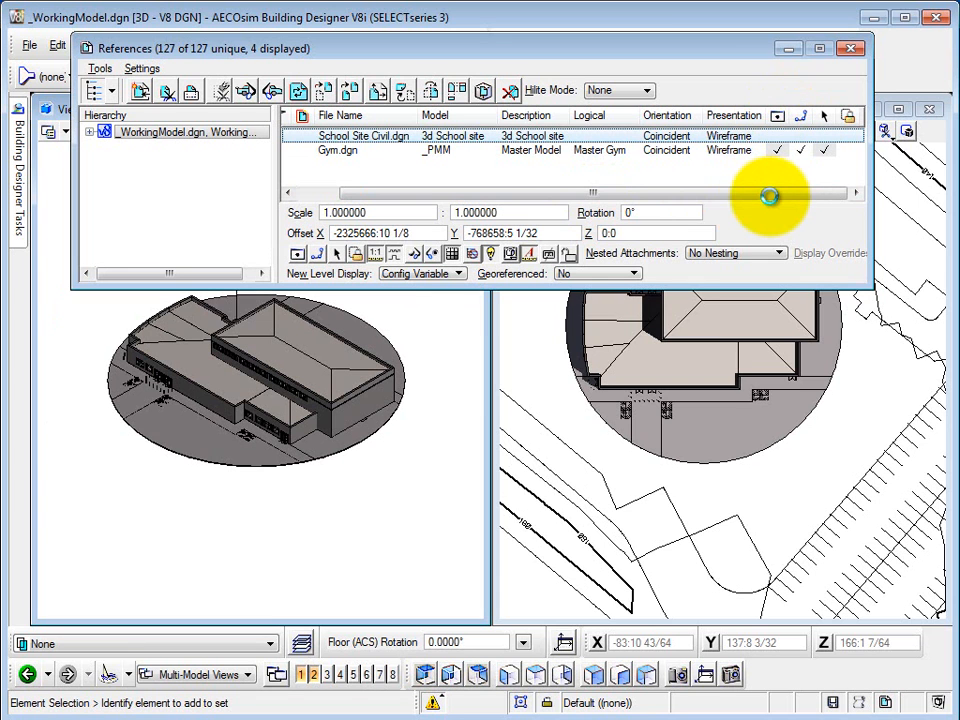
left_click(851, 48)
left_click(689, 132)
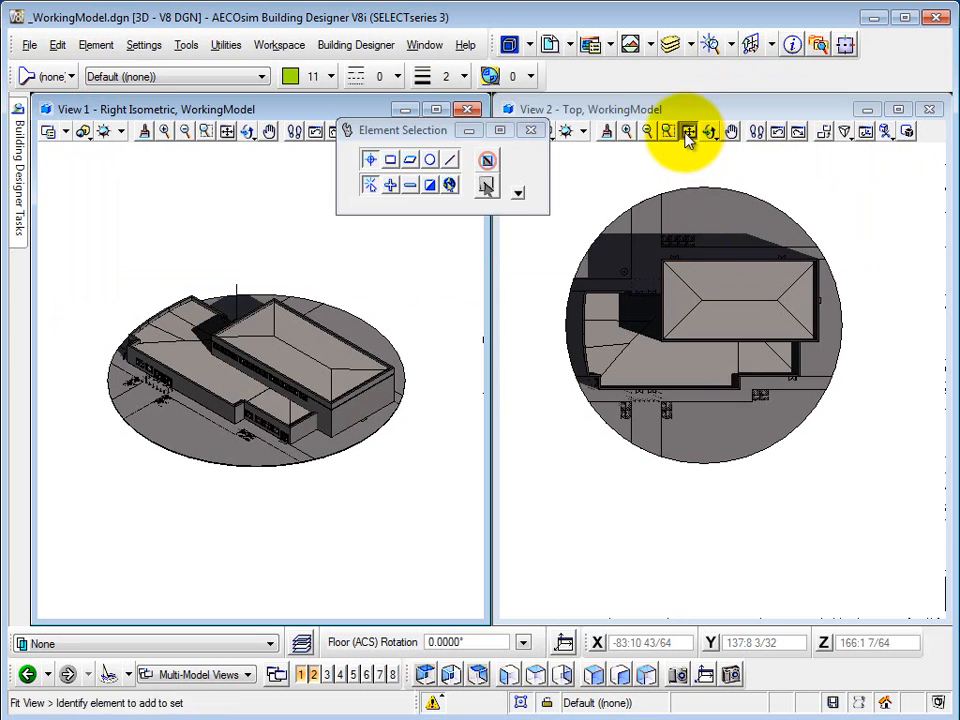
left_click(225, 134)
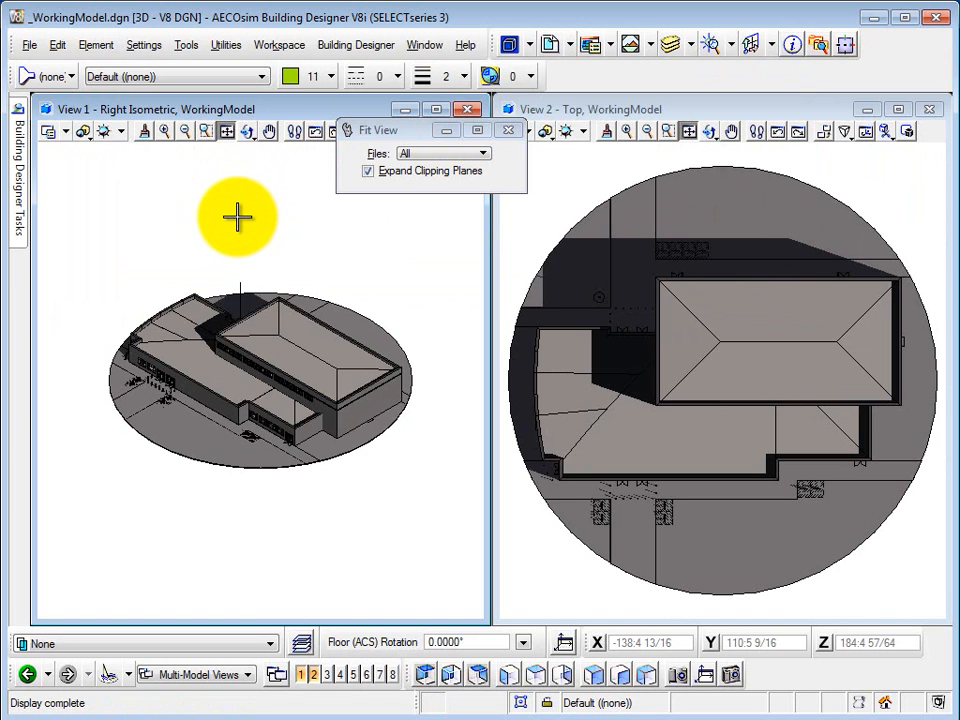
Run the Solar Exposure Calculator on view 1 with Design File output and Day duration, starting 3/20/2012
left_click(229, 46)
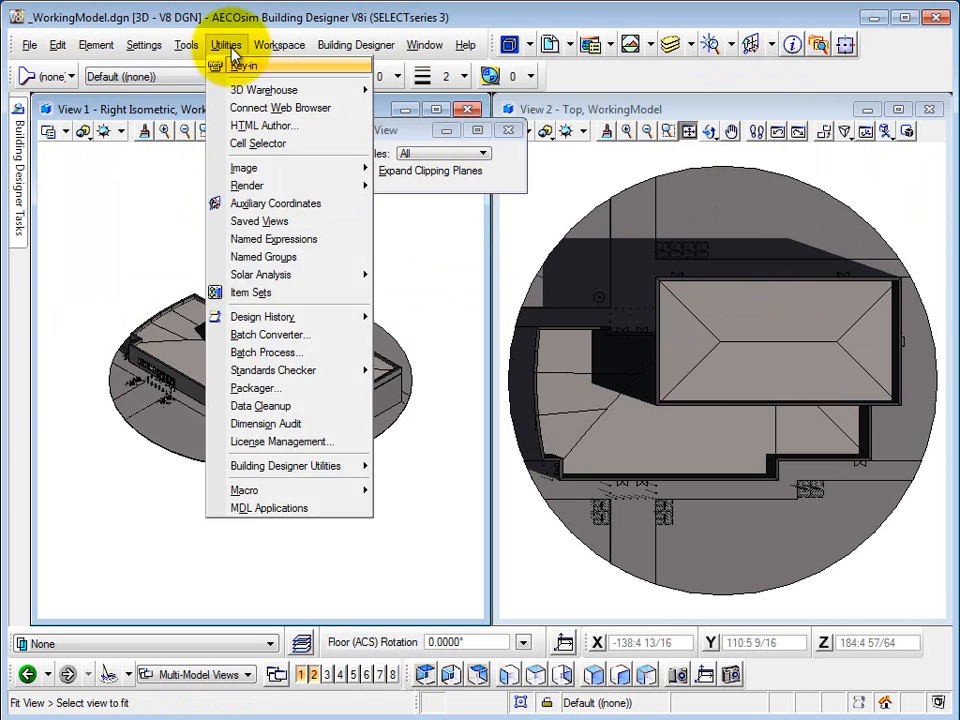
mouse_move(284, 280)
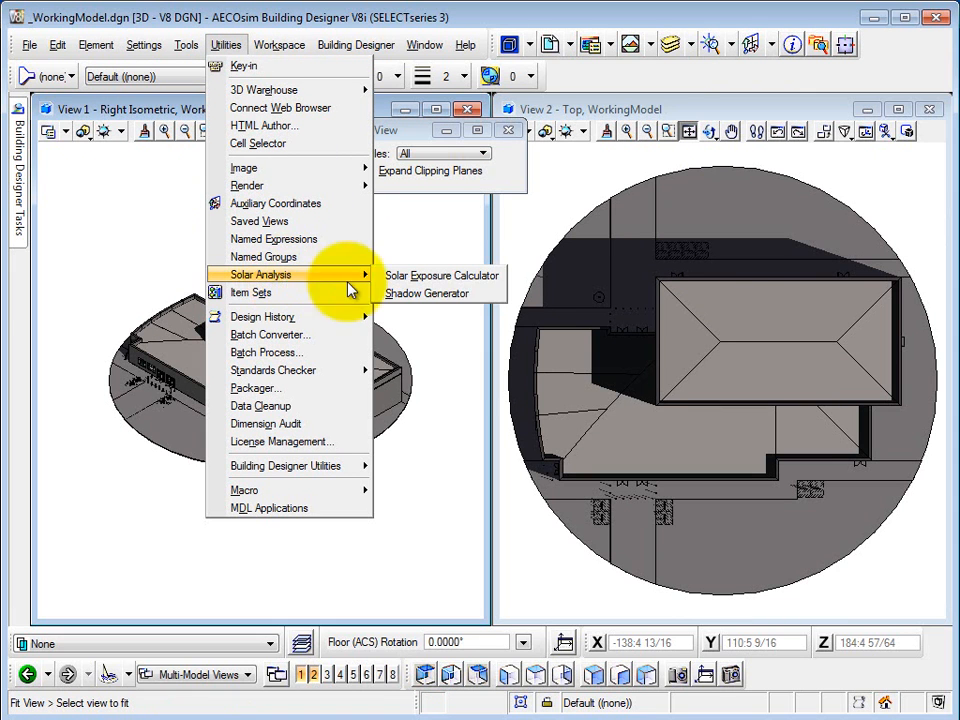
left_click(426, 283)
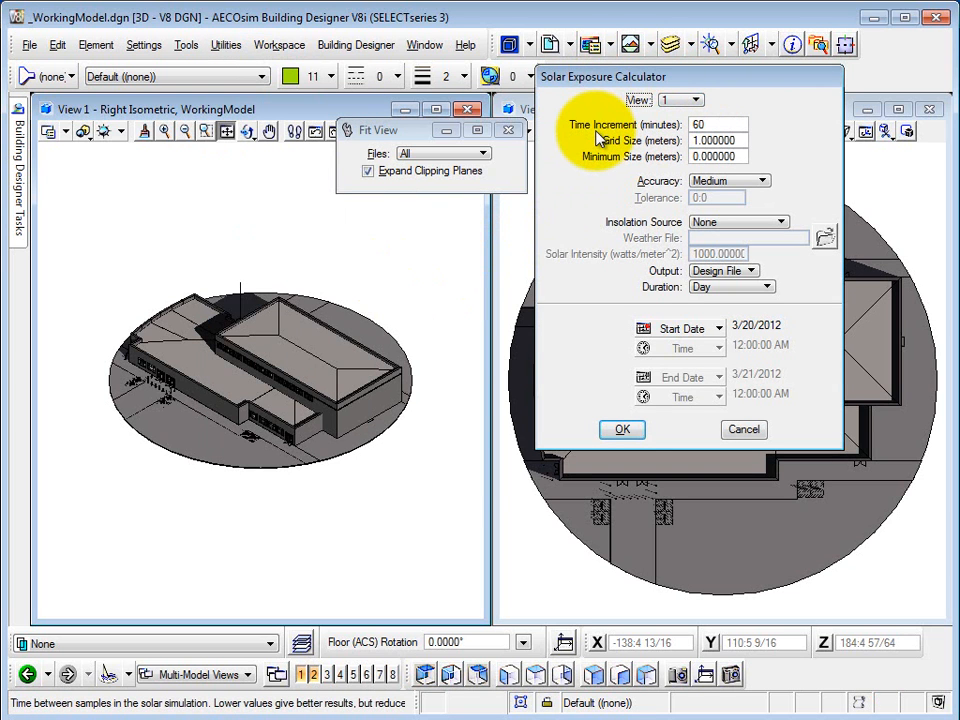
left_click(678, 100)
left_click(682, 102)
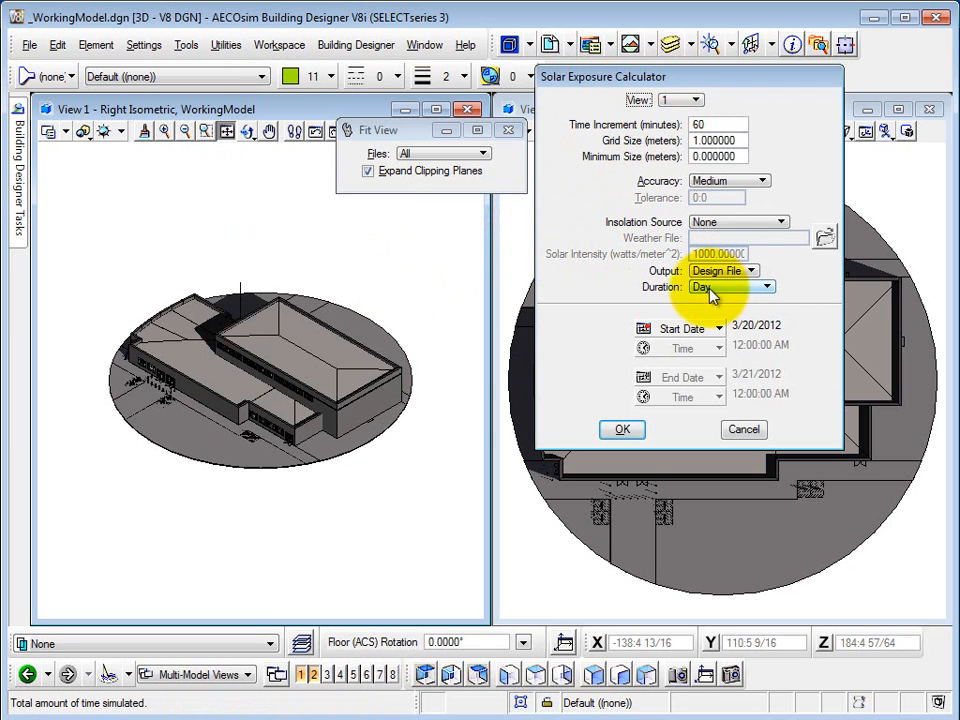
left_click(719, 333)
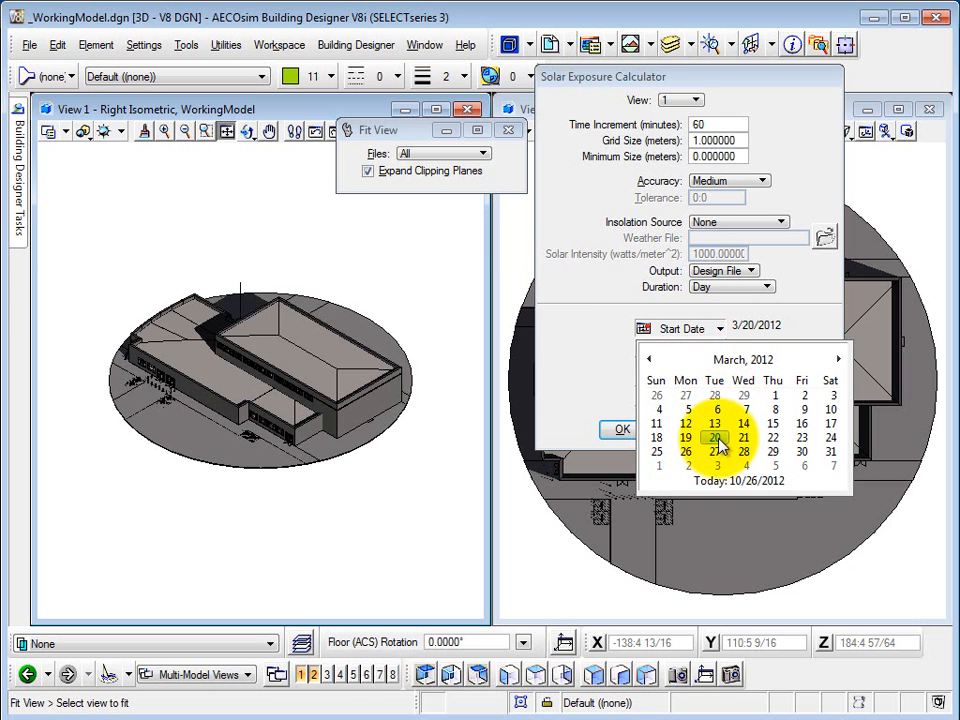
left_click(597, 384)
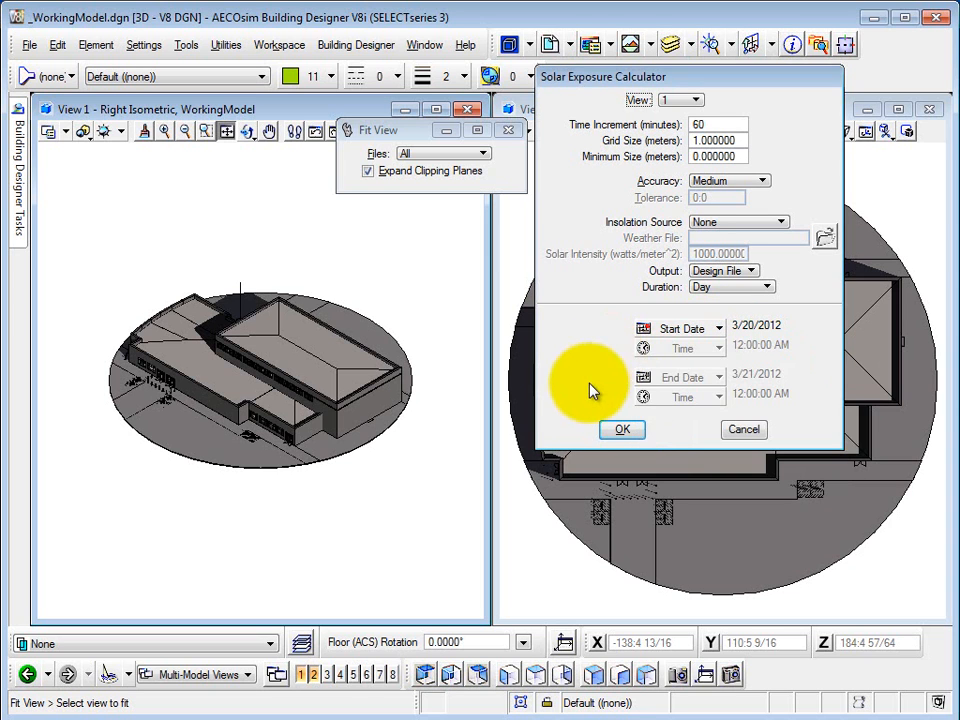
left_click(622, 430)
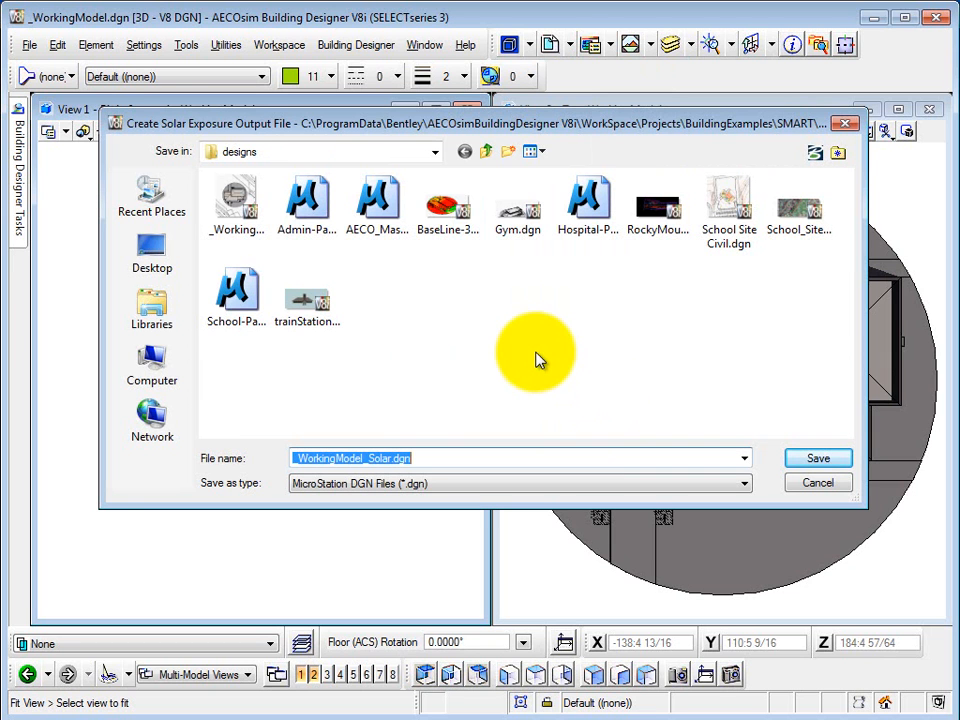
Save the solar exposure output file as _WorkingModel_SolarMarch20-Base.dgn in the designs folder
left_click(393, 457)
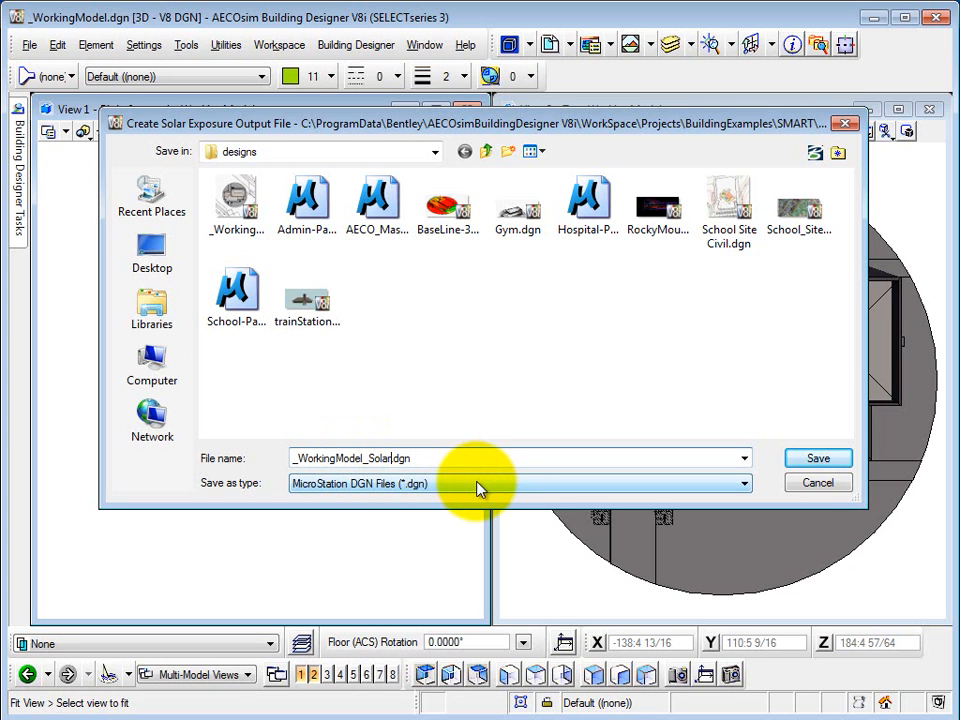
type("March20-Base")
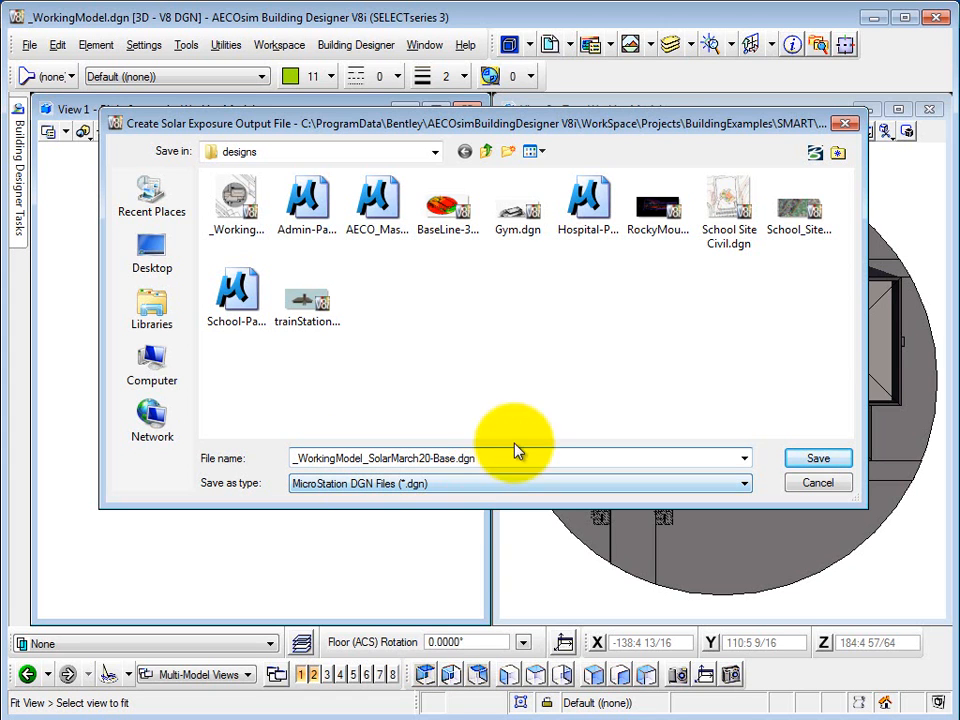
left_click(815, 458)
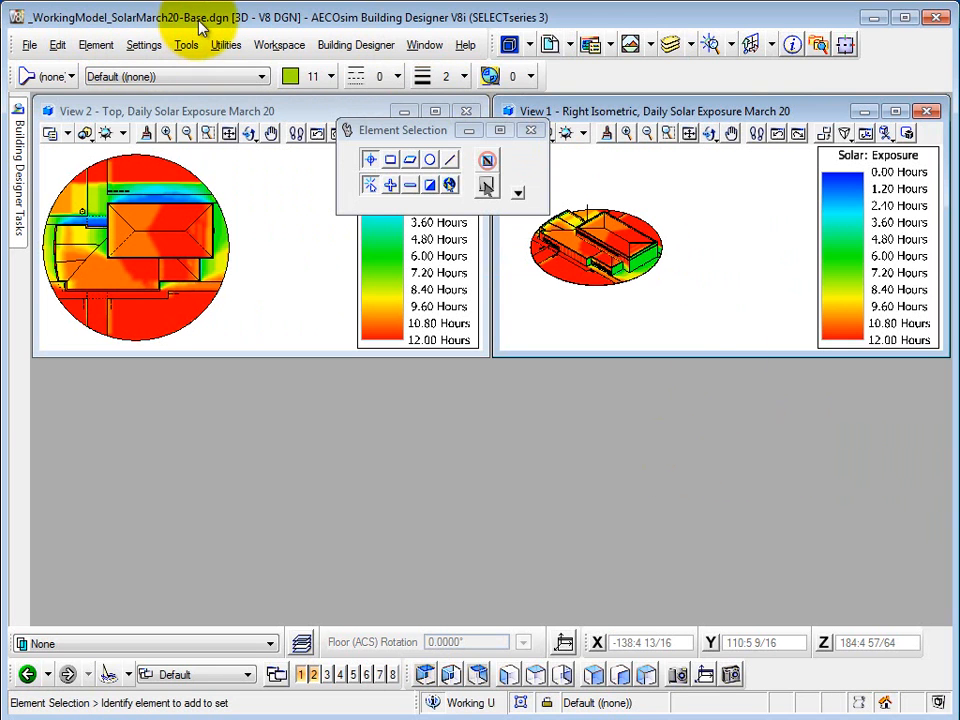
Examine the building's March 20 solar exposure colors against the hours legend in an enlarged View 1 from a slightly rotated angle
left_click(896, 111)
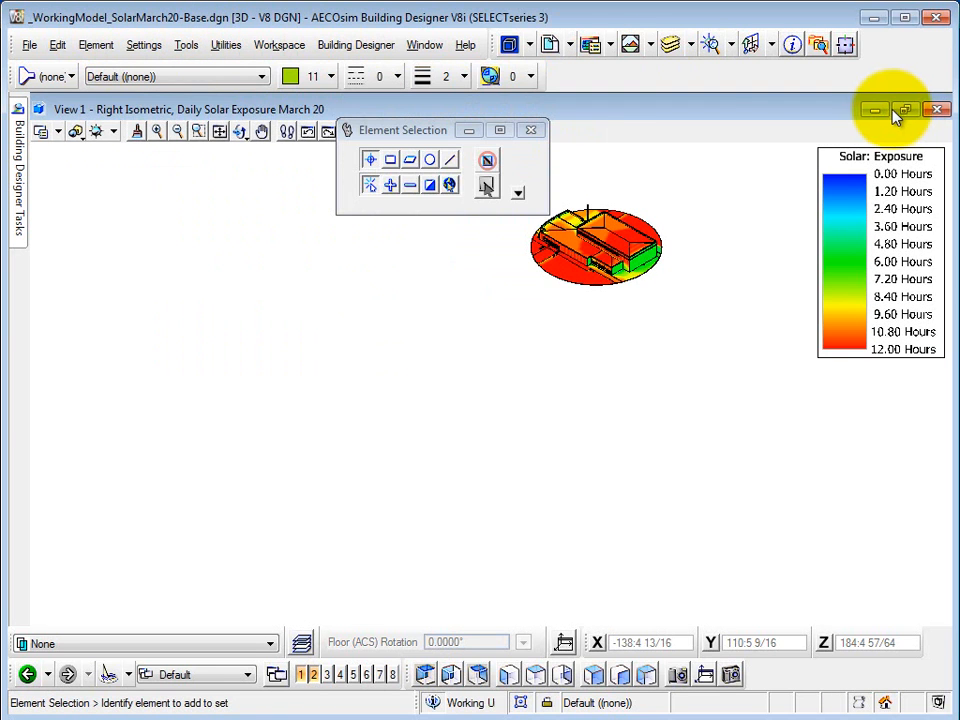
left_click(219, 132)
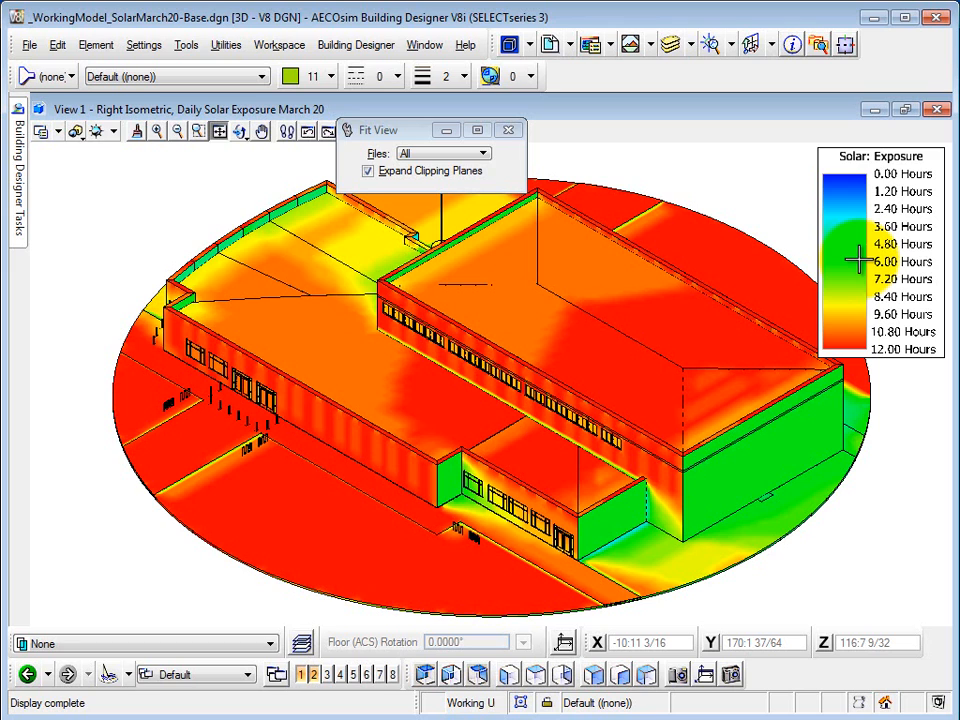
left_click(240, 131)
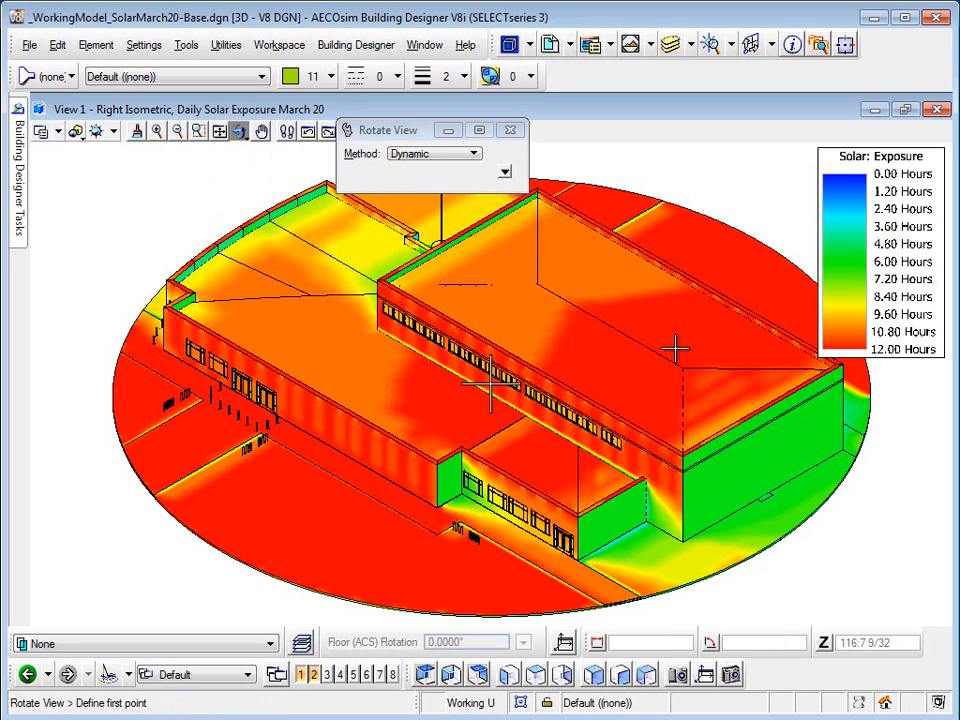
left_click_drag(671, 377, 632, 337)
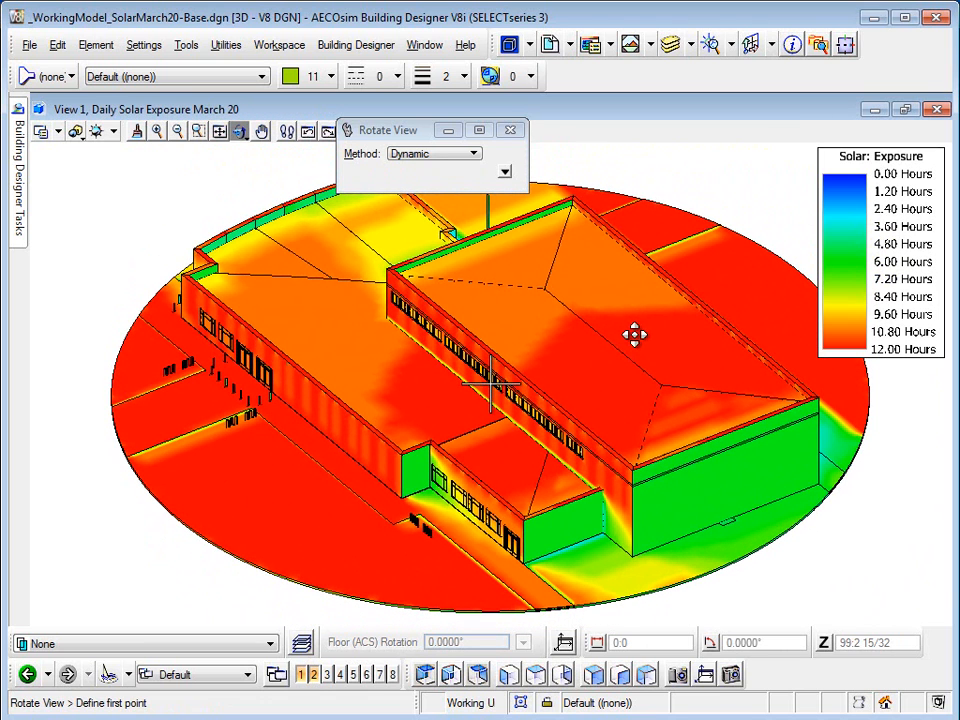
left_click(201, 185)
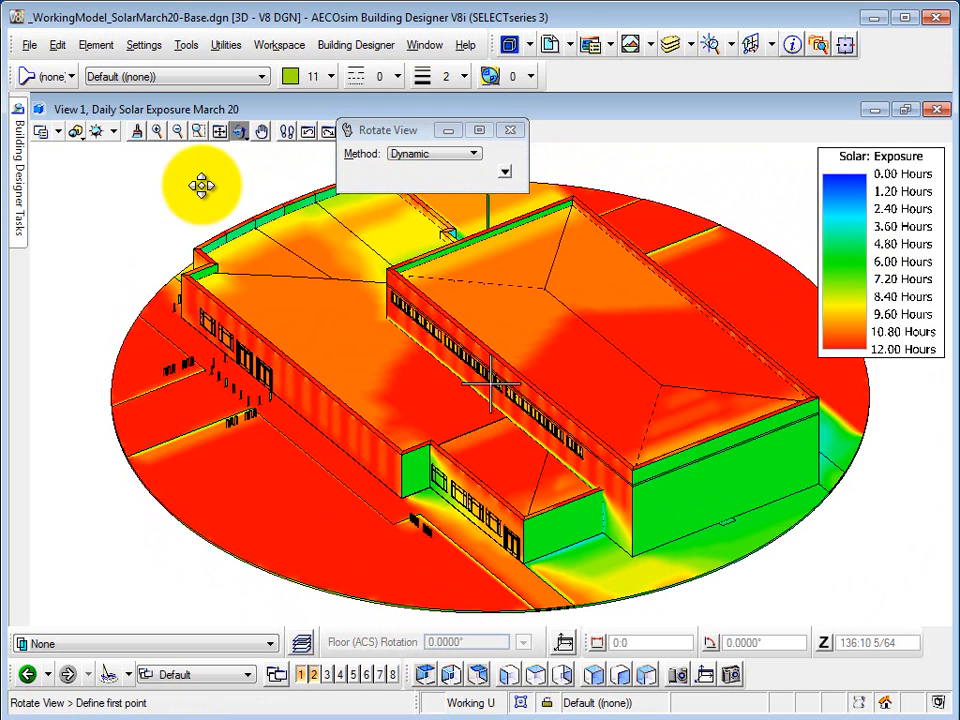
Open the Screen Capture utility to review its capture options and close it
left_click(226, 45)
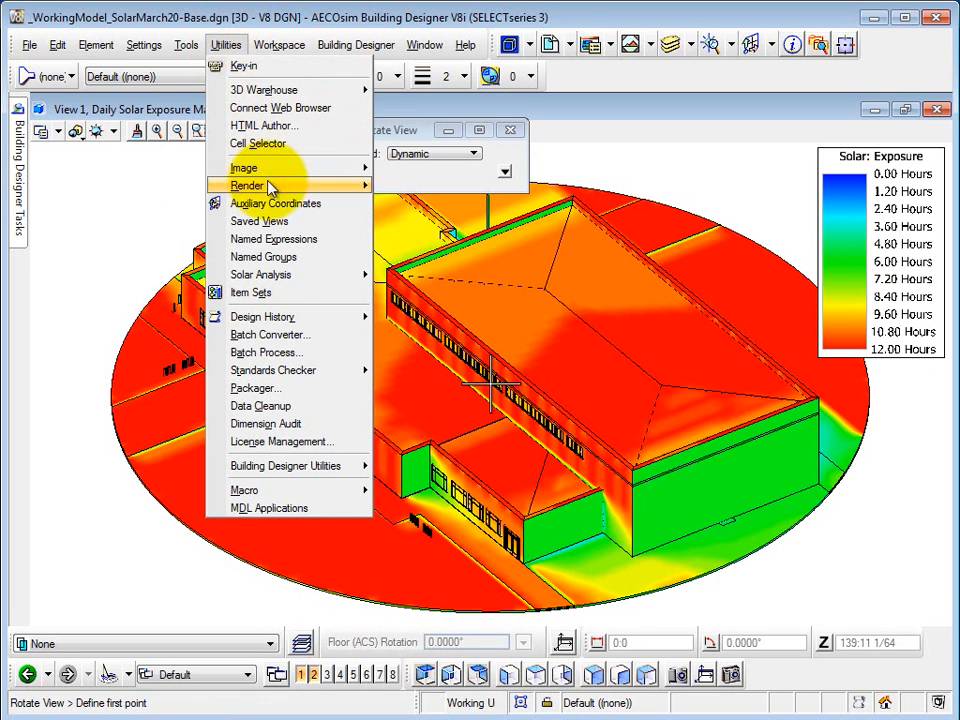
mouse_move(330, 168)
left_click(416, 224)
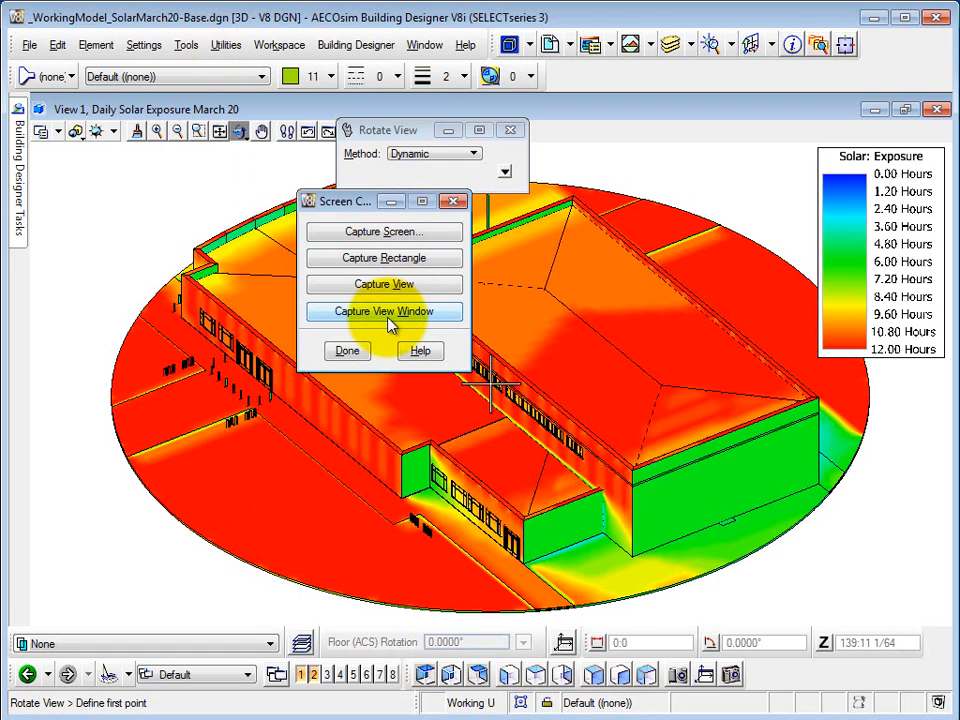
left_click(454, 201)
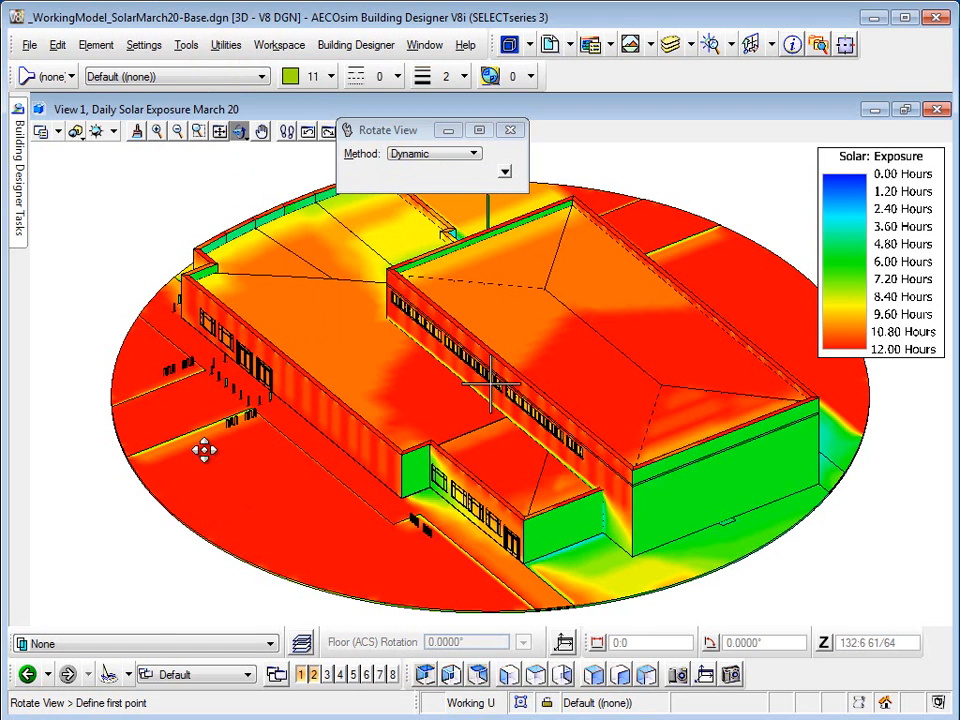
Return to _WorkingModel.dgn and set the rotation of the Gym.dgn reference to 90°
left_click(27, 680)
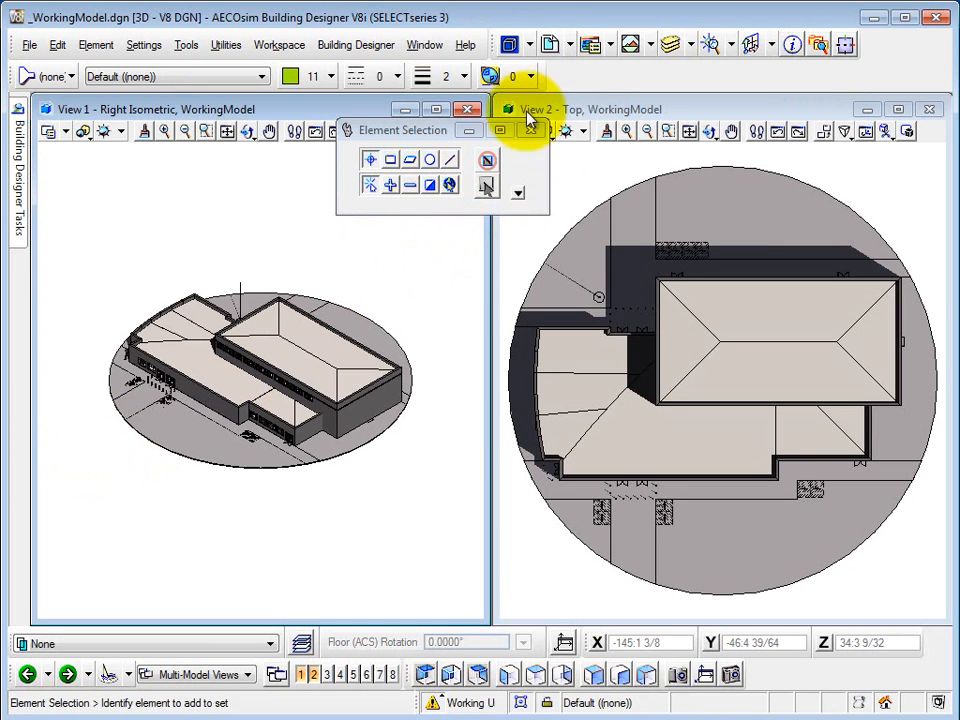
left_click(551, 46)
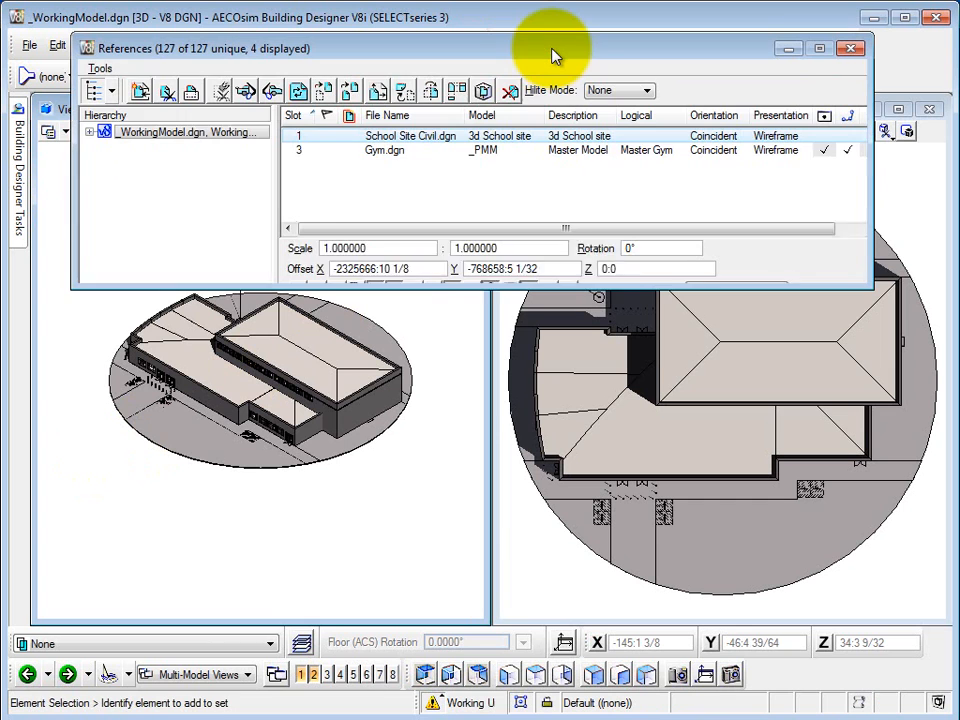
left_click(392, 158)
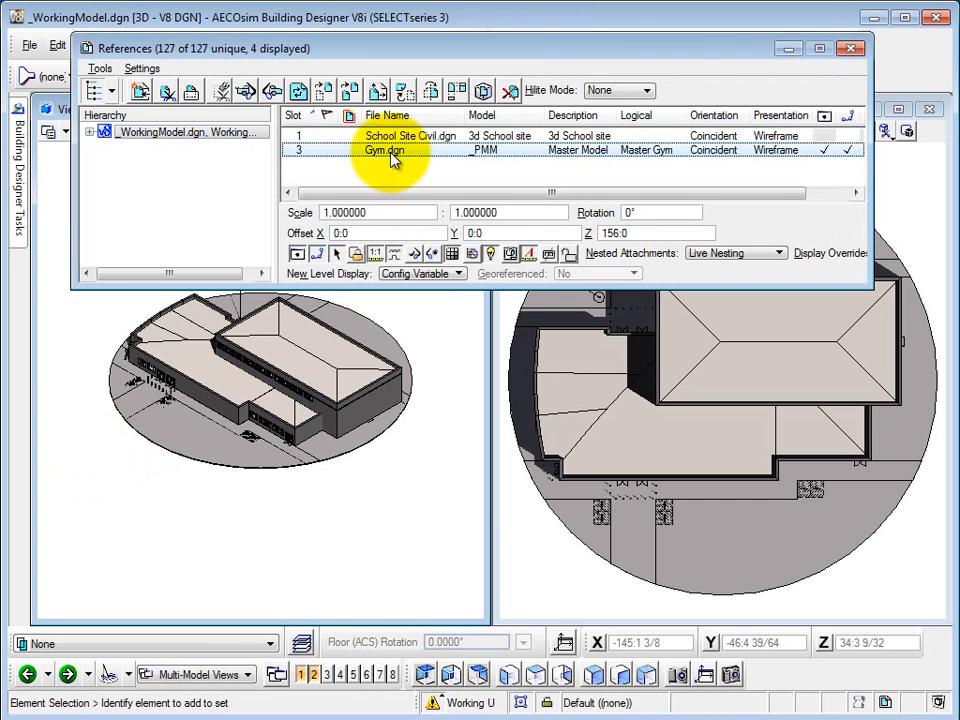
left_click(643, 213)
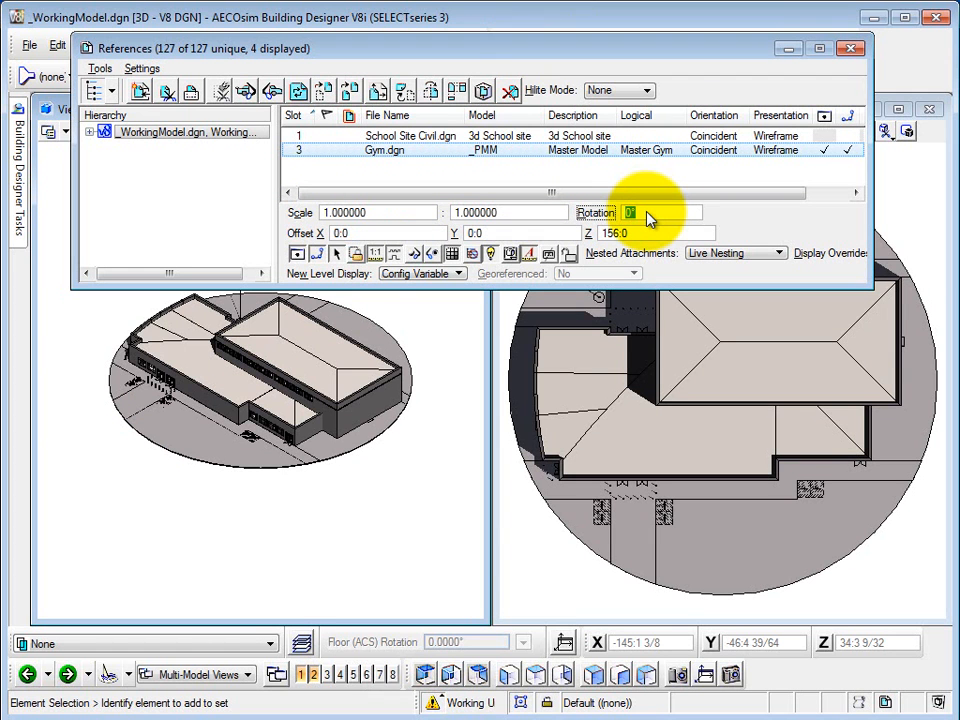
key("Return")
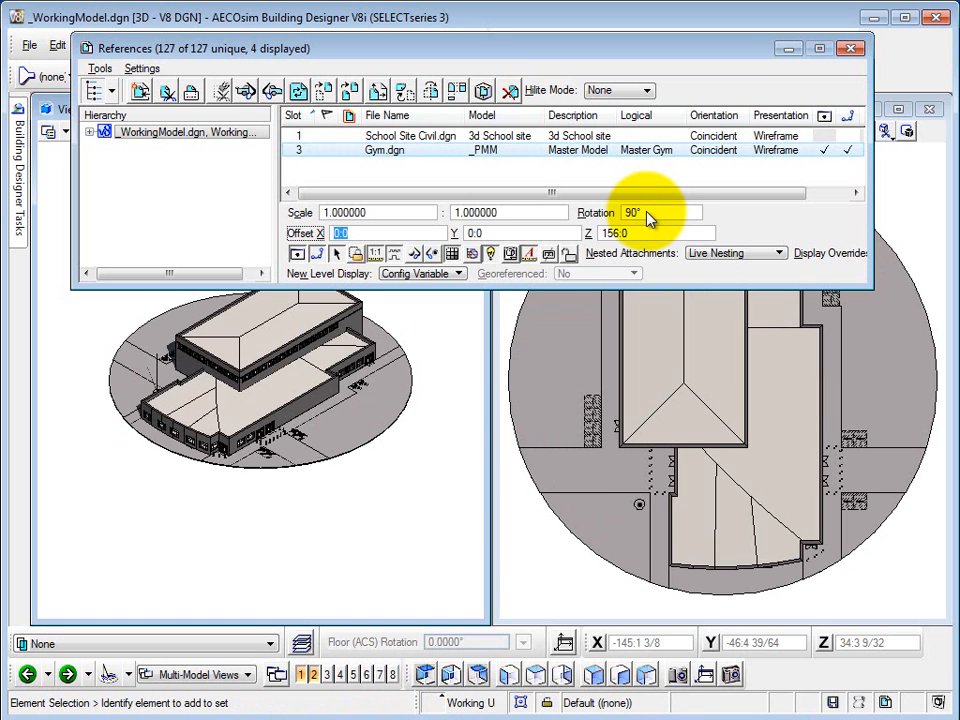
Display the solar path around the building, set the Gym.dgn reference rotation to 135°, and close the References dialog
mouse_move(14, 220)
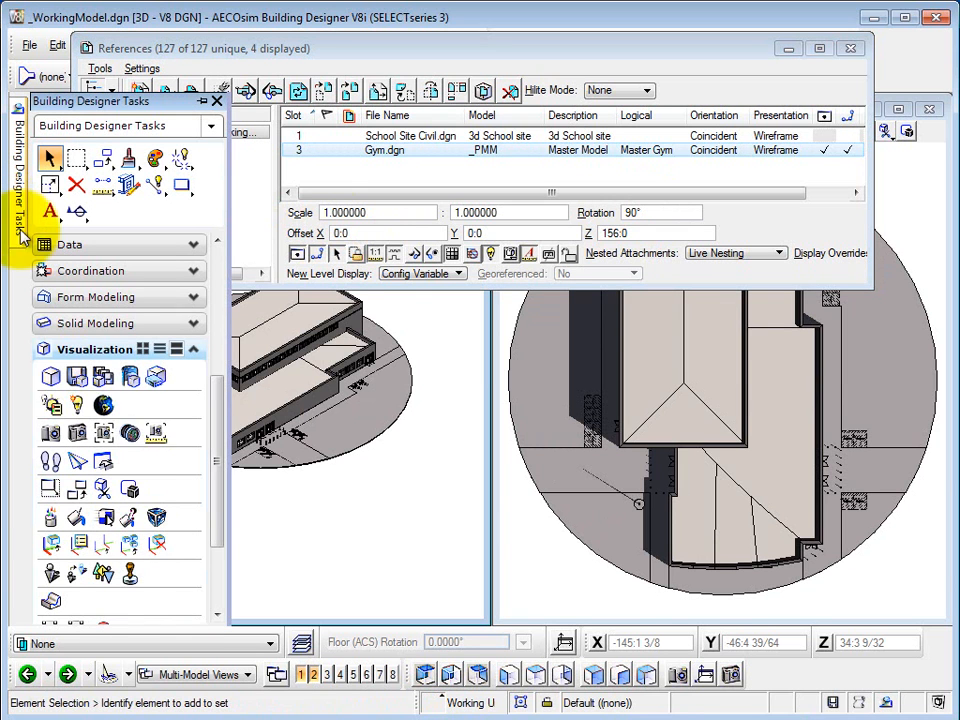
left_click(104, 410)
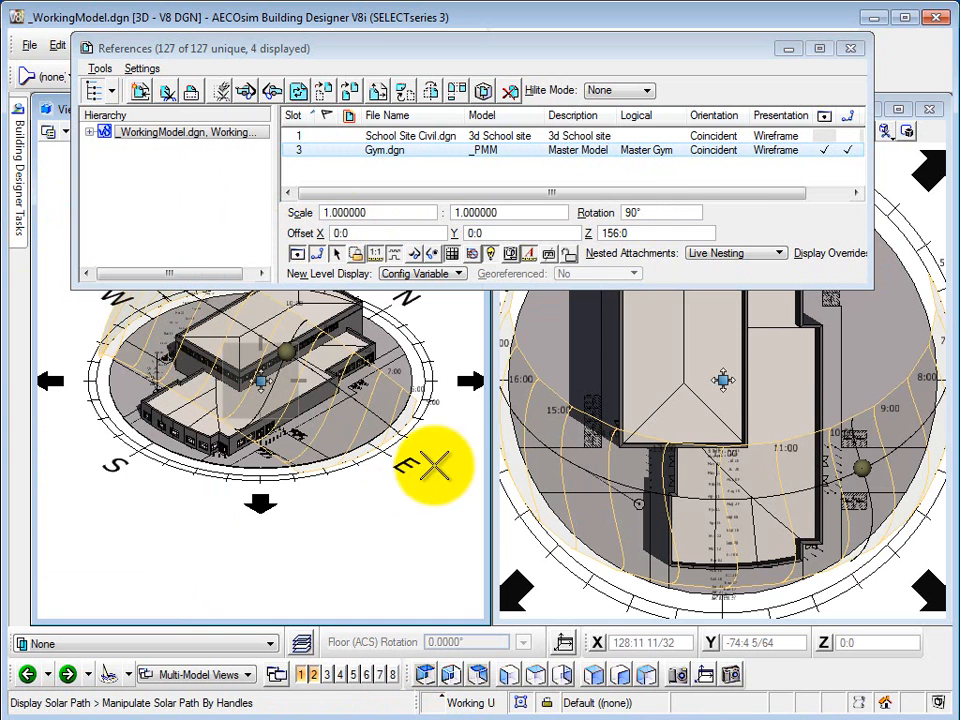
double_click(650, 214)
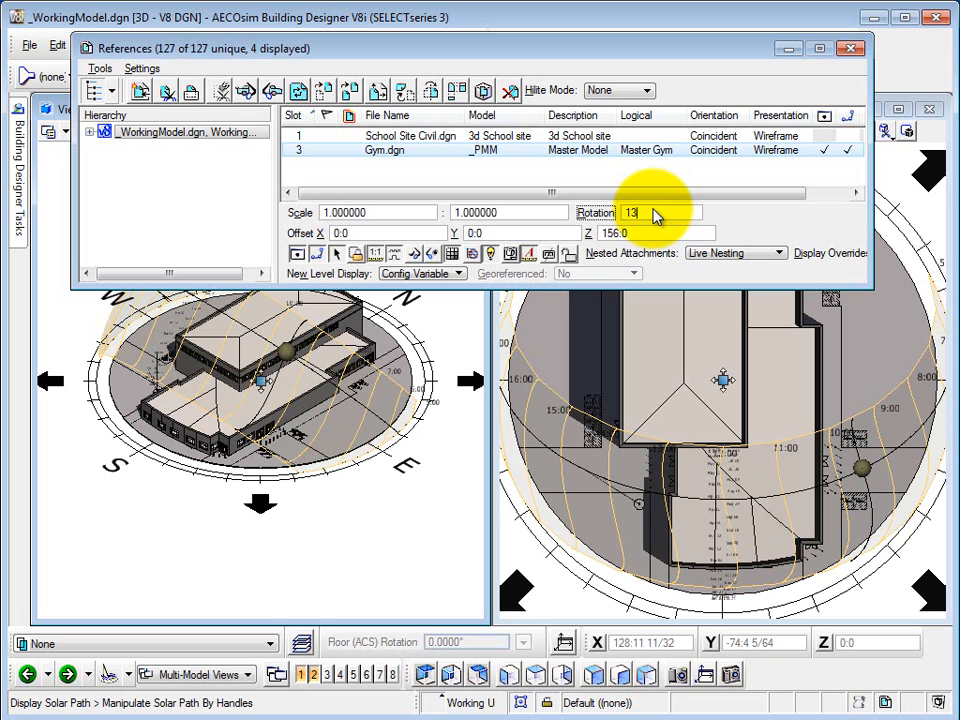
key("Return")
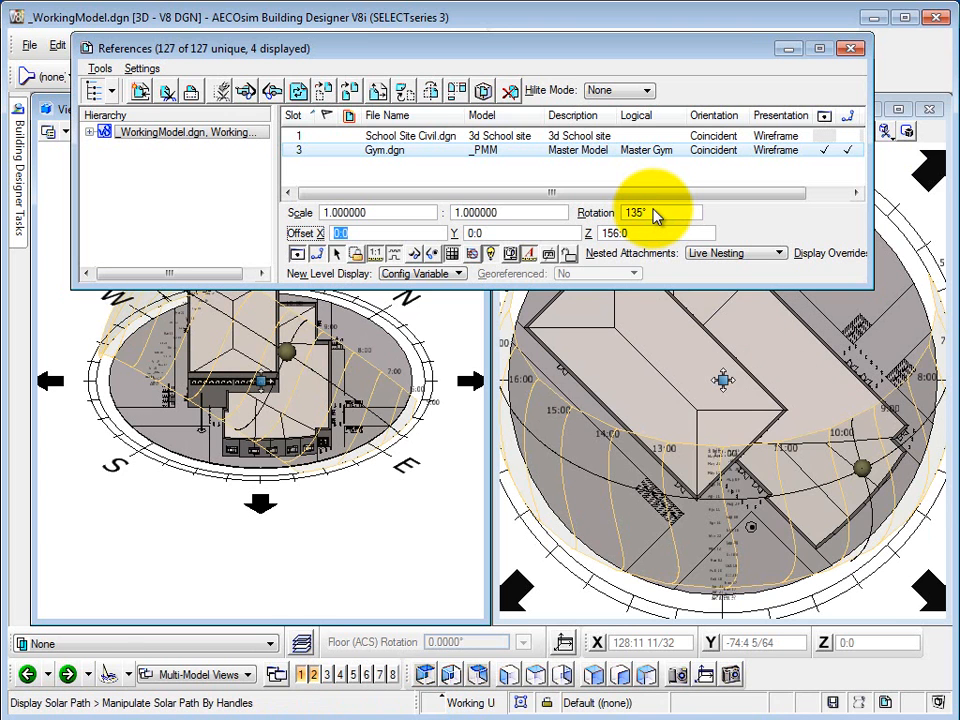
left_click(849, 48)
left_click(818, 44)
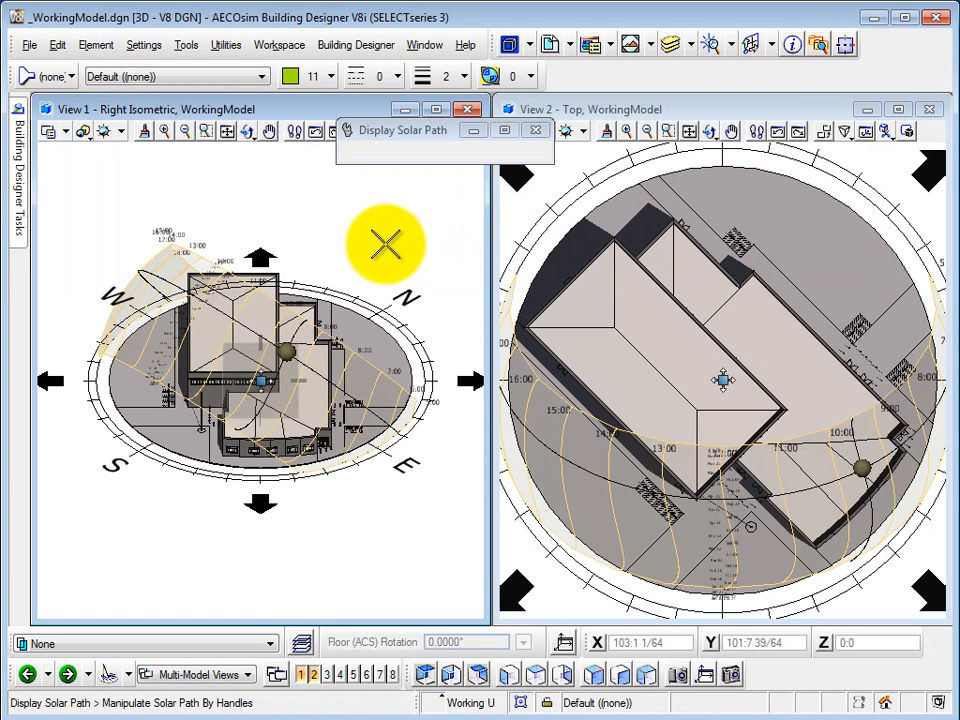
left_click(236, 48)
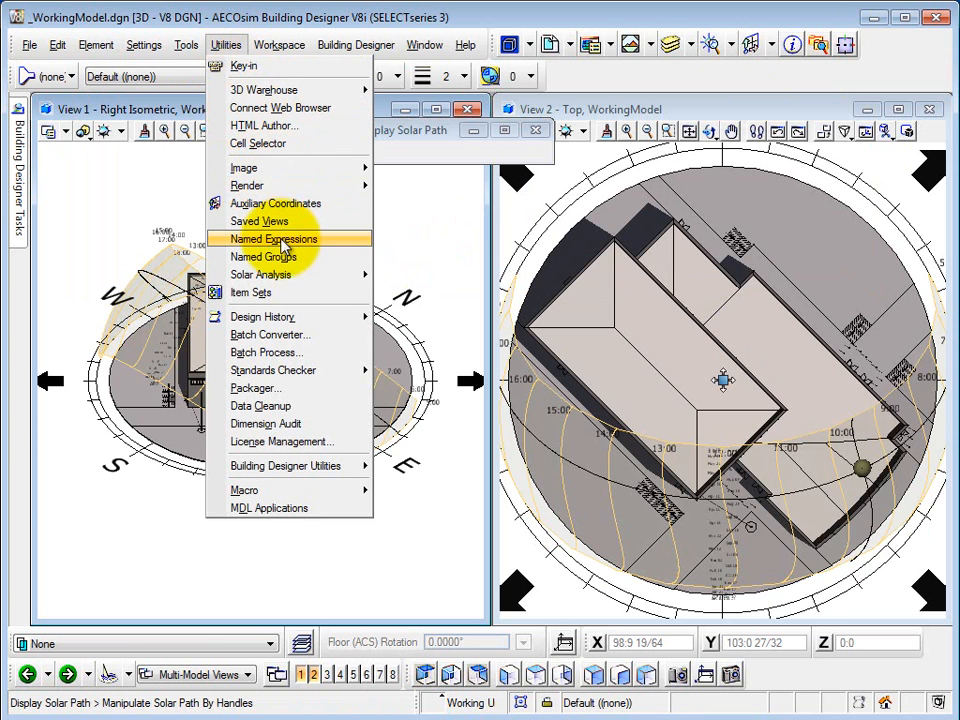
mouse_move(351, 280)
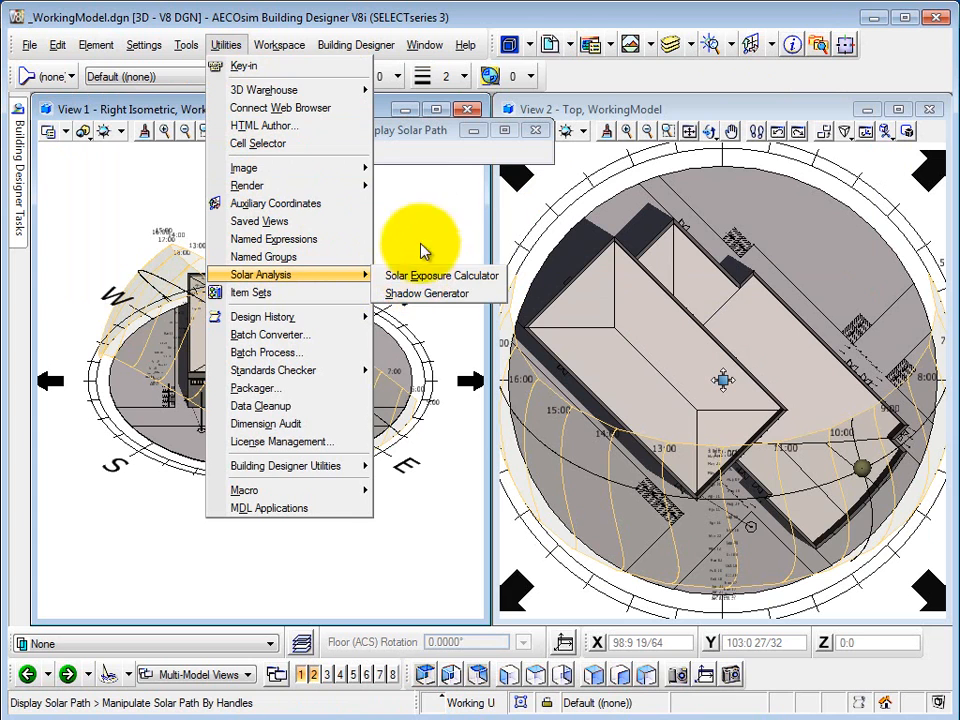
left_click(432, 201)
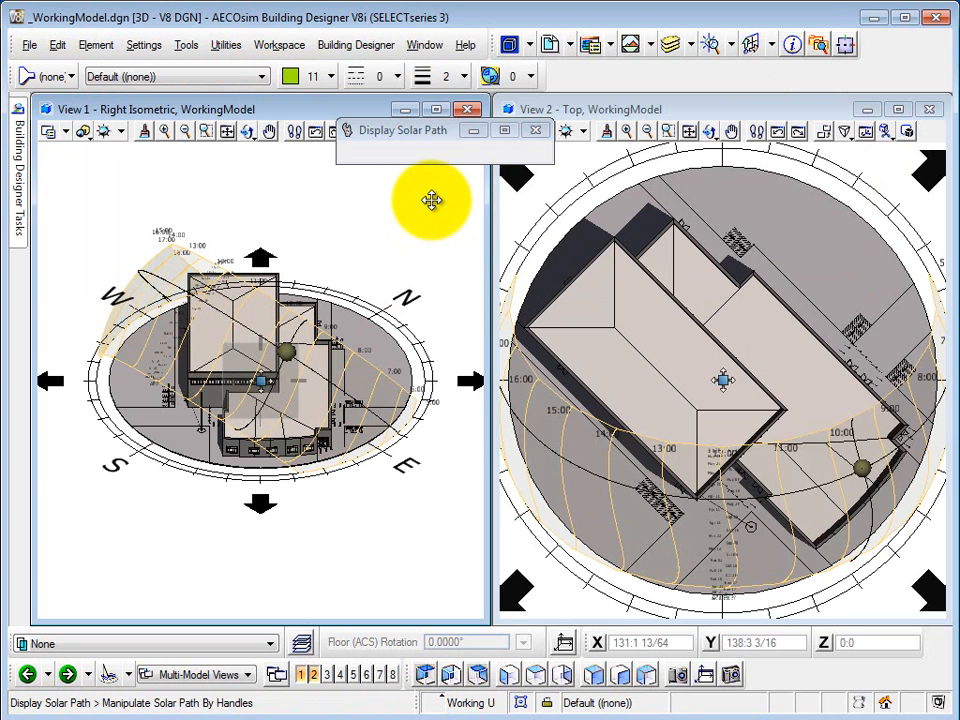